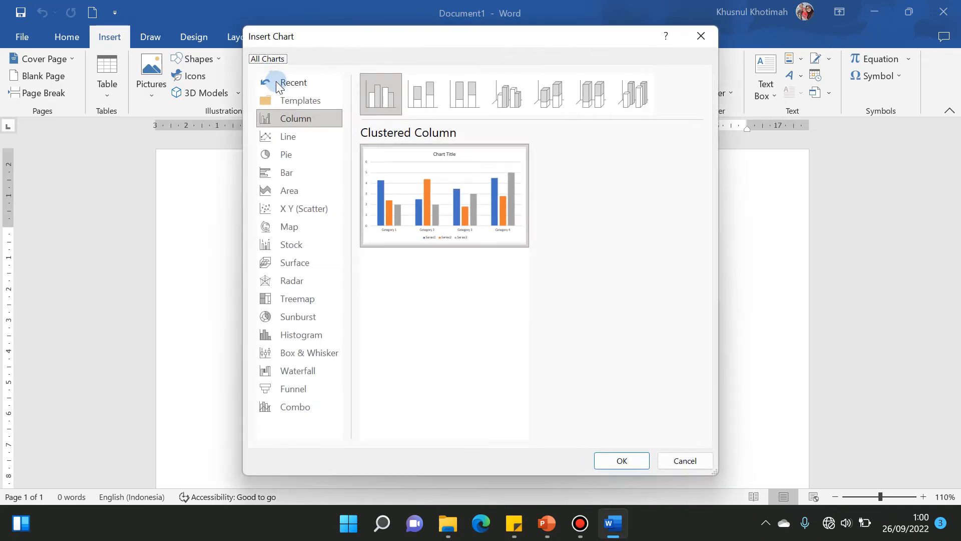
Preview the Line, Pie, Area and Map chart types, and compare the stacked and 3-D column variants
{"action": "left_click", "coordinate": [287, 143]}
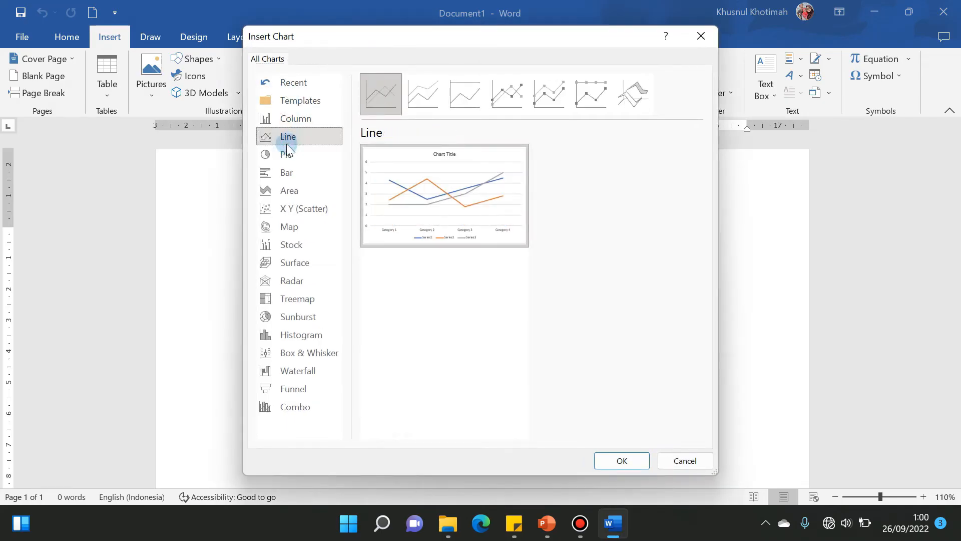
{"action": "left_click", "coordinate": [286, 154]}
{"action": "left_click", "coordinate": [296, 192]}
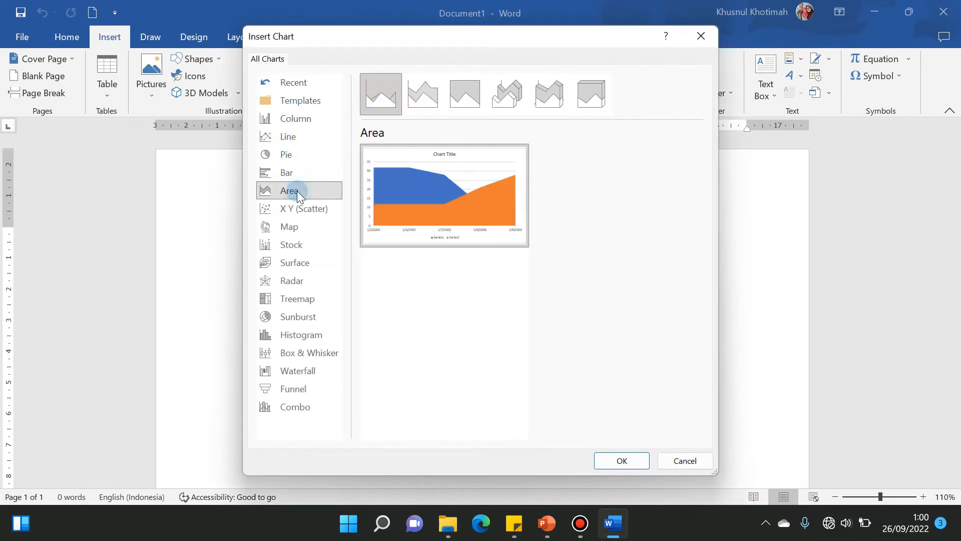
{"action": "left_click", "coordinate": [299, 231]}
{"action": "left_click", "coordinate": [303, 119]}
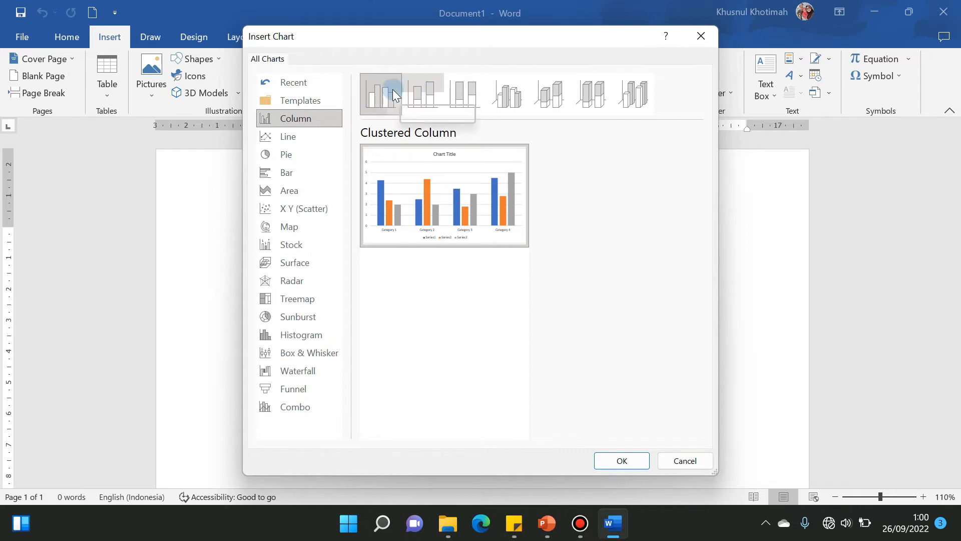
{"action": "left_click", "coordinate": [433, 86]}
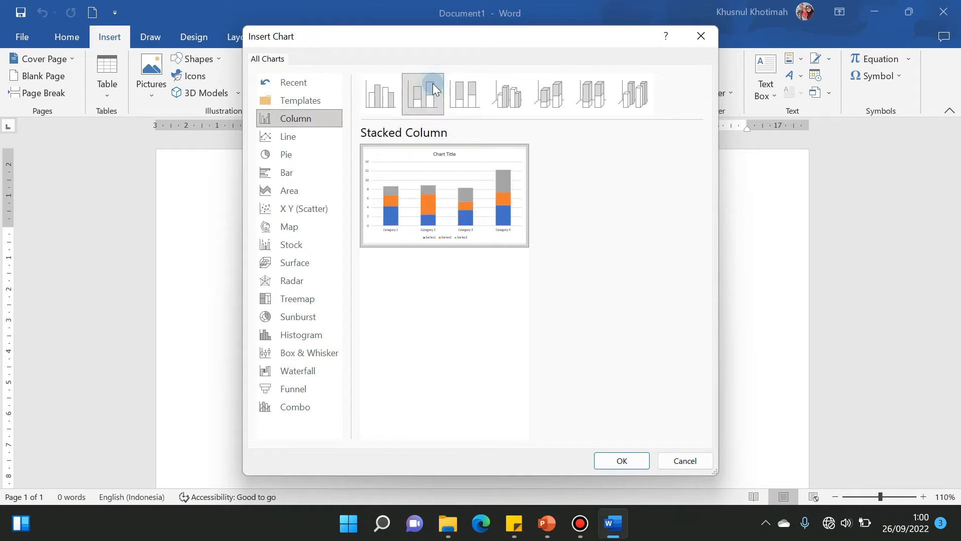
{"action": "left_click", "coordinate": [463, 92]}
{"action": "left_click", "coordinate": [495, 105]}
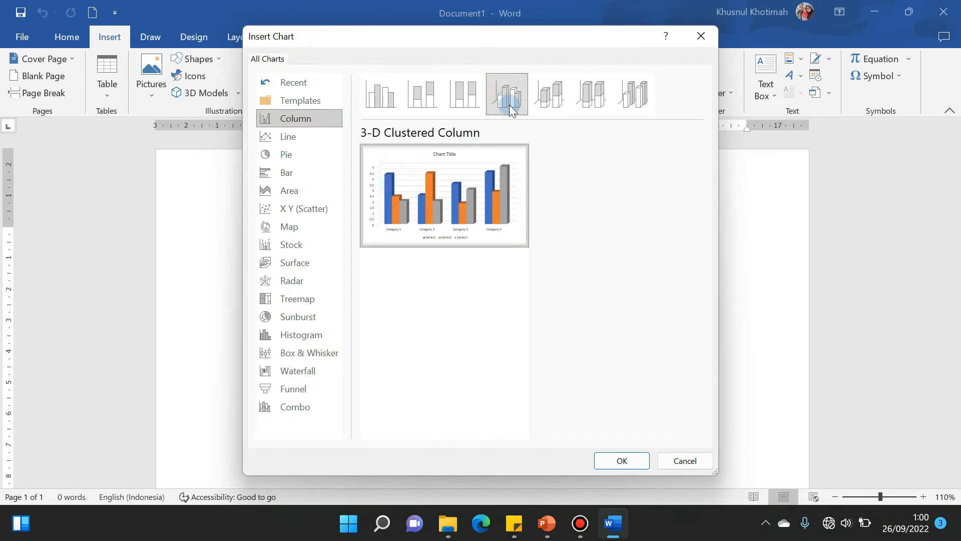
{"action": "left_click", "coordinate": [554, 102]}
{"action": "left_click", "coordinate": [605, 106]}
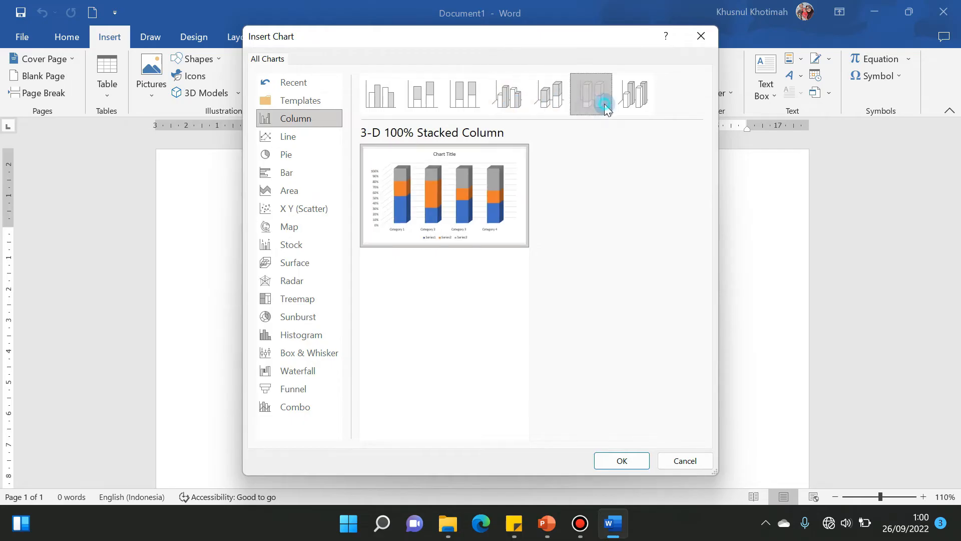
Insert a Clustered Column chart into the document
{"action": "left_click", "coordinate": [392, 92]}
{"action": "mouse_move", "coordinate": [432, 173]}
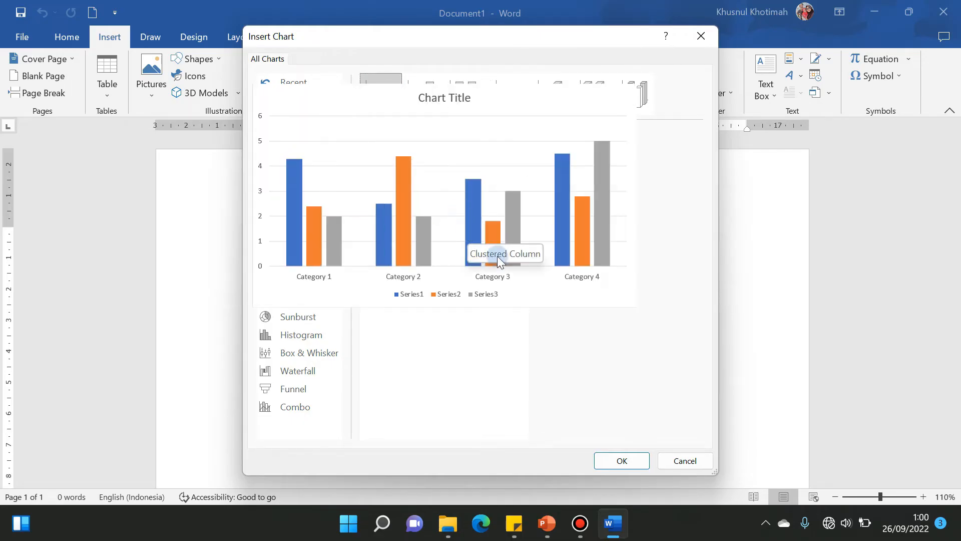
{"action": "left_click", "coordinate": [619, 460]}
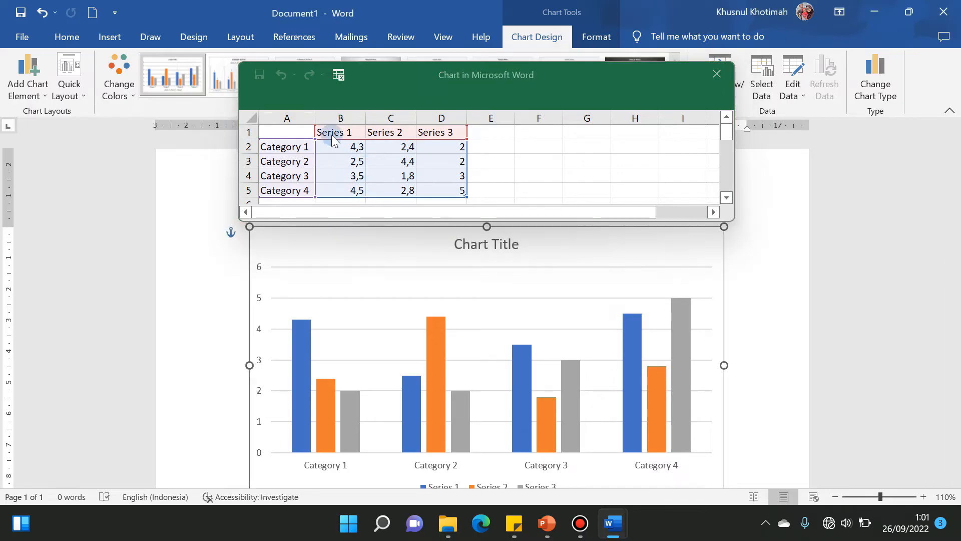
Rename the four chart categories in A2:A5 as Beras, Terigu, Cabe and Jagung
{"action": "left_click", "coordinate": [299, 146]}
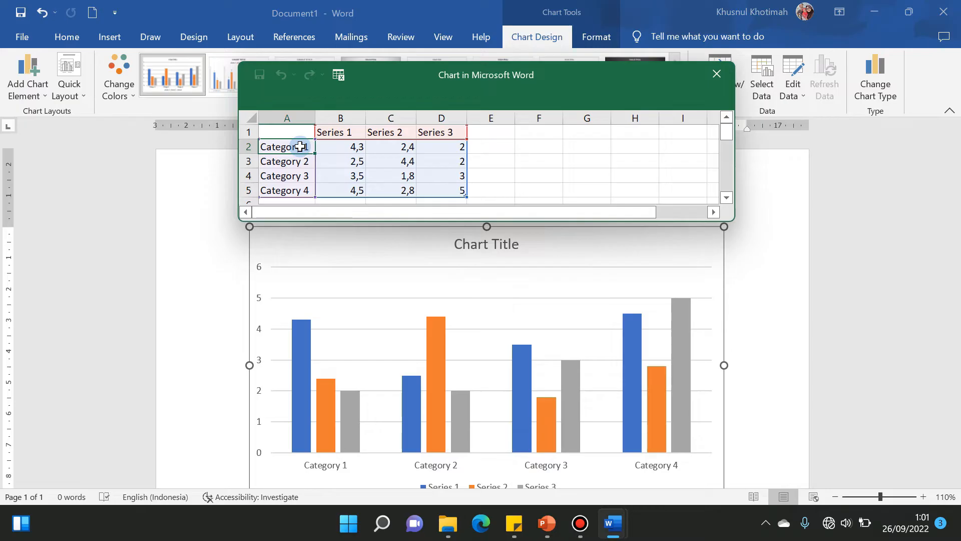
{"action": "type", "text": "Beras"}
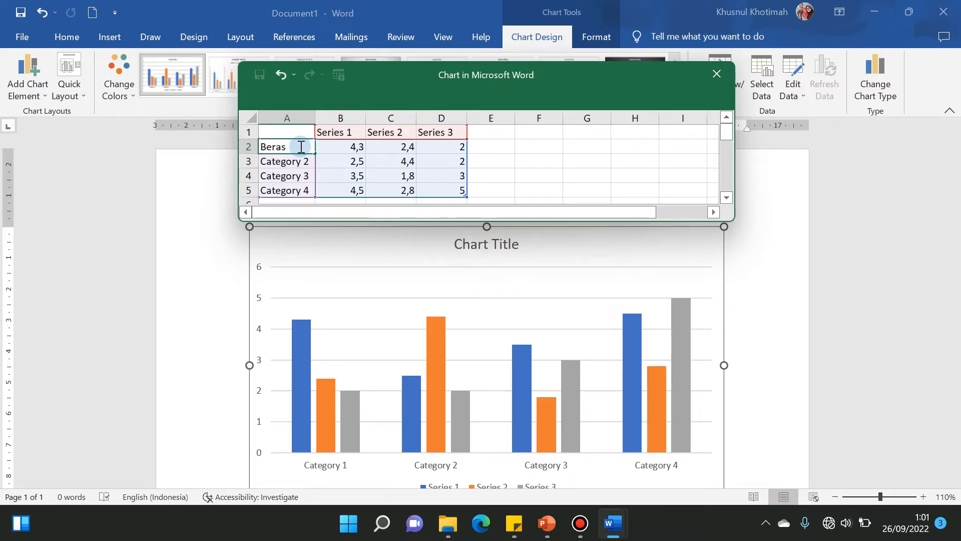
{"action": "key", "text": "Return"}
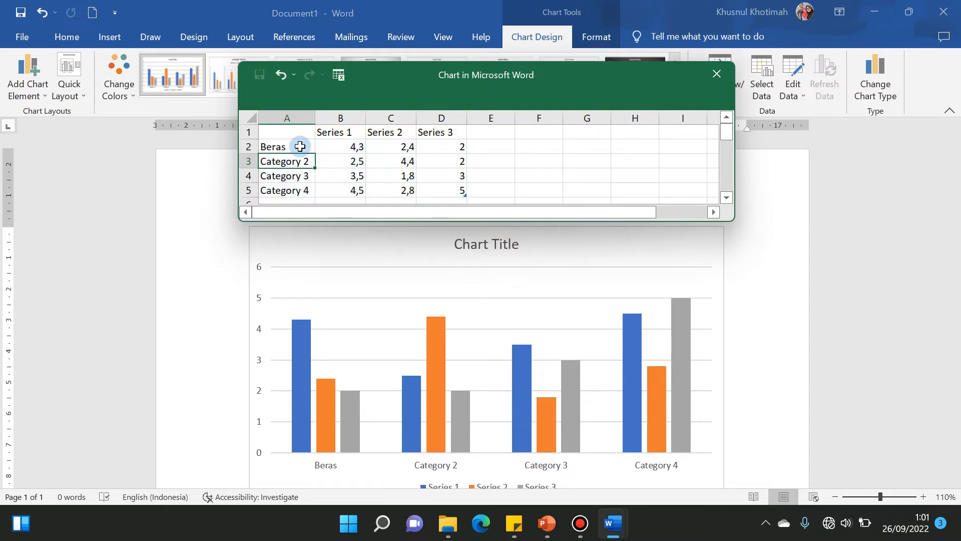
{"action": "type", "text": "Terigu"}
{"action": "key", "text": "Return"}
{"action": "type", "text": "CX"}
{"action": "key", "text": "BackSpace"}
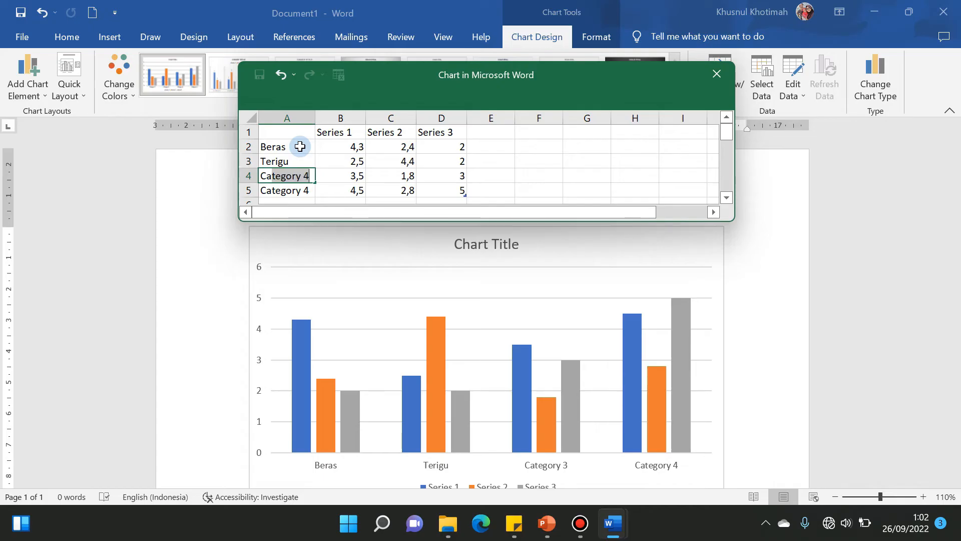
{"action": "type", "text": "abe"}
{"action": "key", "text": "Return"}
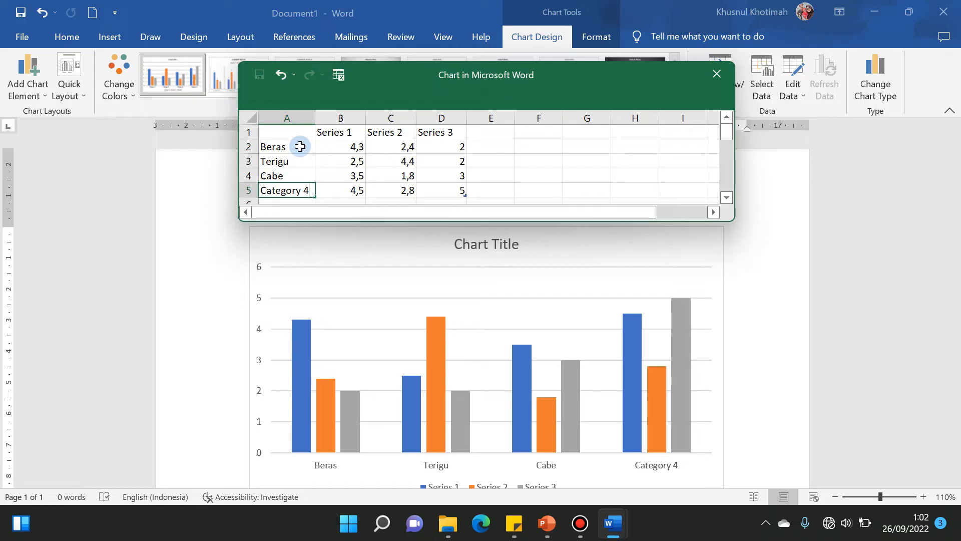
{"action": "type", "text": "Jagung"}
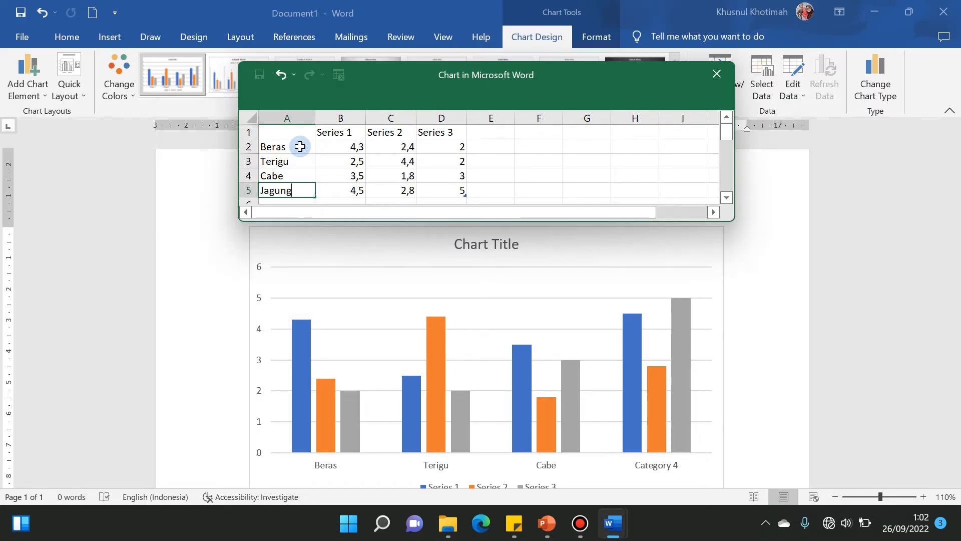
Rename the three data series in B1:D1 as 2020, 2021 and 2022
{"action": "left_click", "coordinate": [337, 132]}
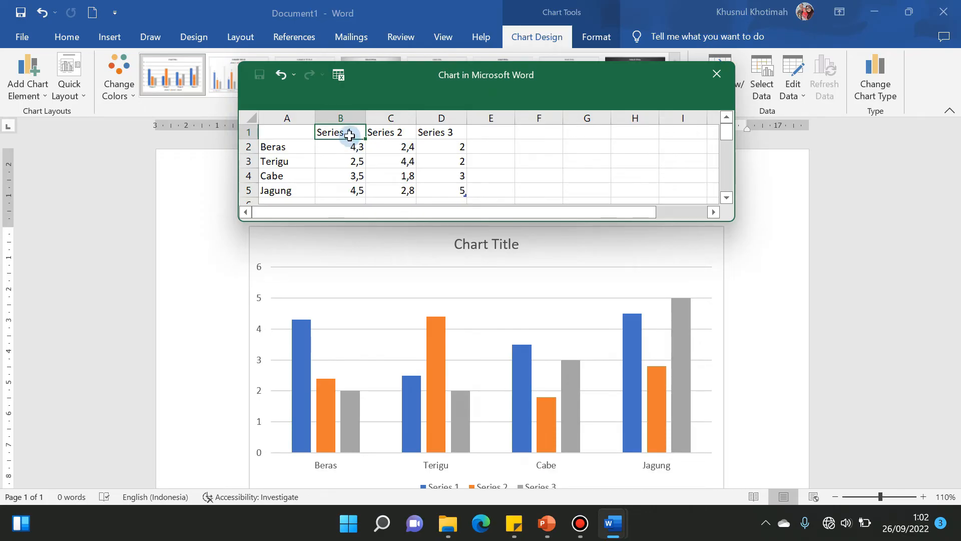
{"action": "type", "text": "29"}
{"action": "key", "text": "BackSpace"}
{"action": "type", "text": "020"}
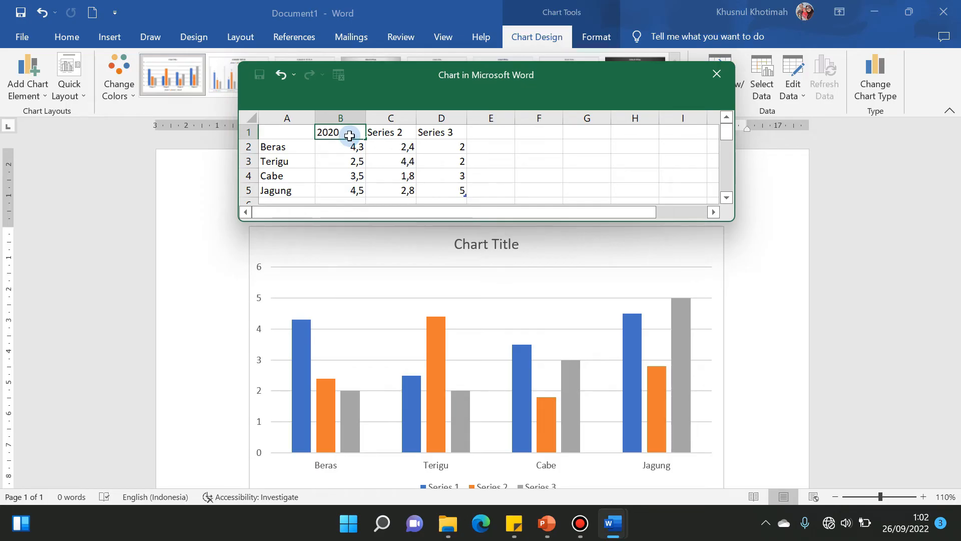
{"action": "key", "text": "Tab"}
{"action": "type", "text": "2021"}
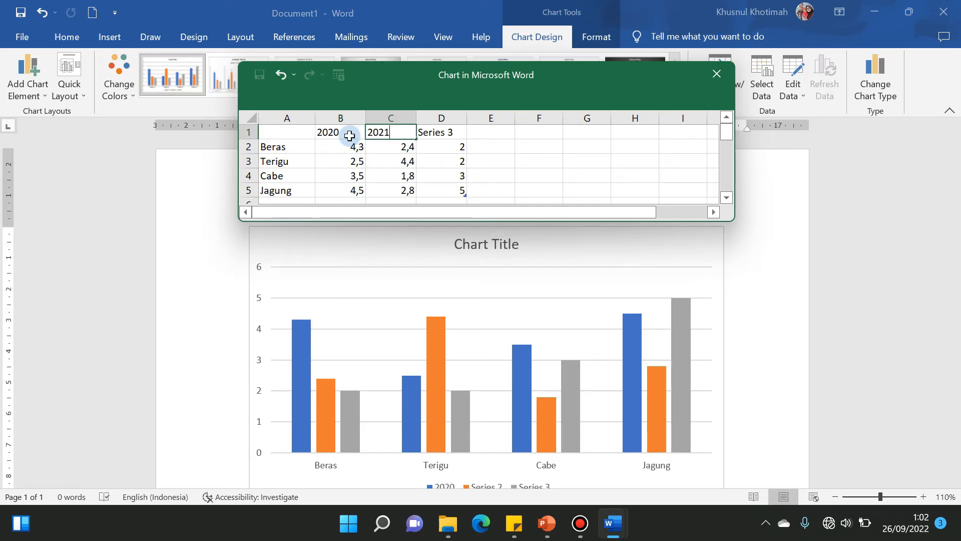
{"action": "key", "text": "Tab"}
{"action": "type", "text": "2022"}
{"action": "key", "text": "Return"}
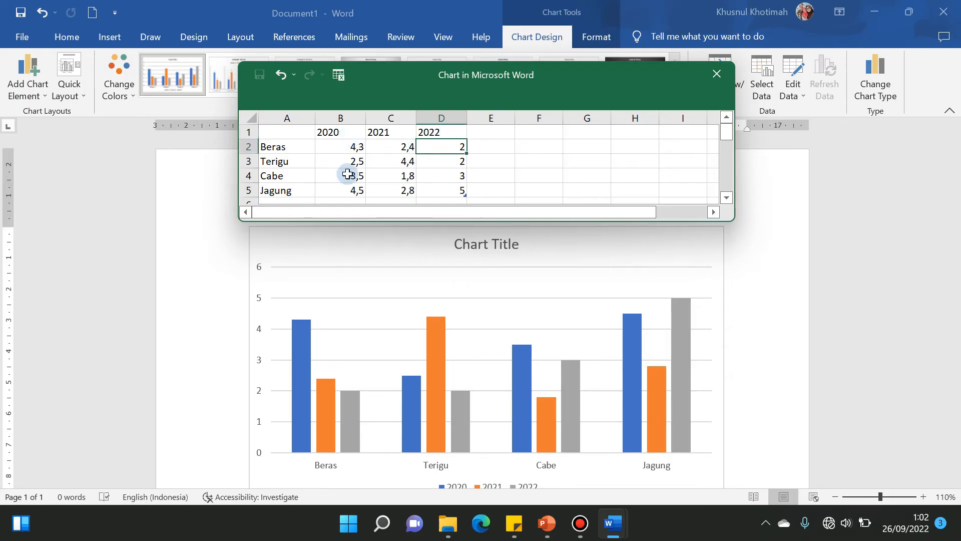
Set the Beras values to 200 for 2020, 210 for 2021 and 220 for 2022
{"action": "left_click", "coordinate": [881, 308]}
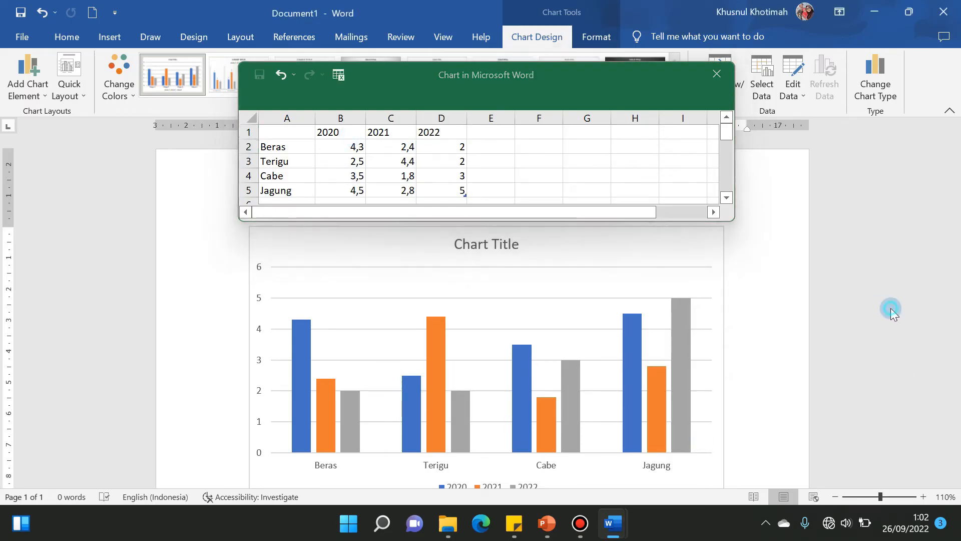
{"action": "left_click_drag", "start_coordinate": [954, 233], "coordinate": [956, 250]}
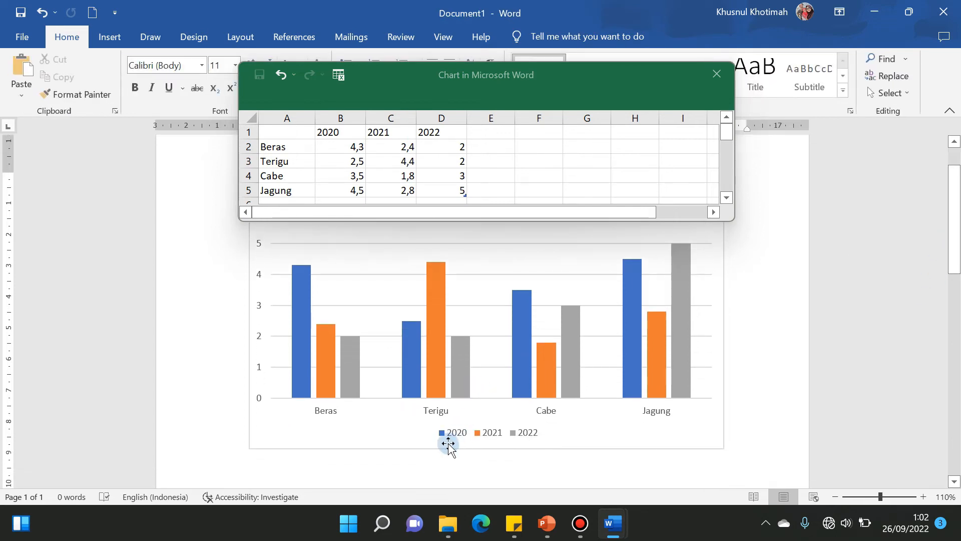
{"action": "left_click", "coordinate": [344, 145]}
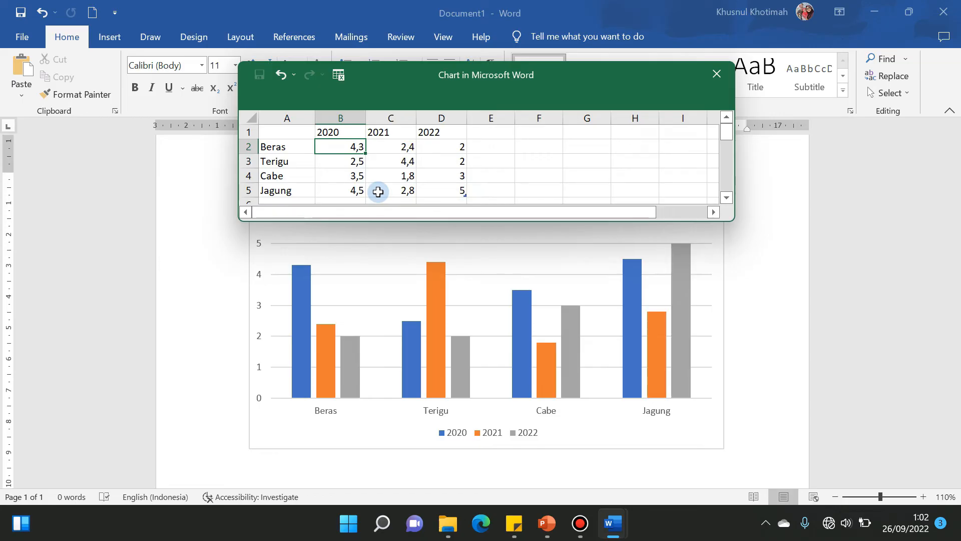
{"action": "type", "text": "200"}
{"action": "key", "text": "Tab"}
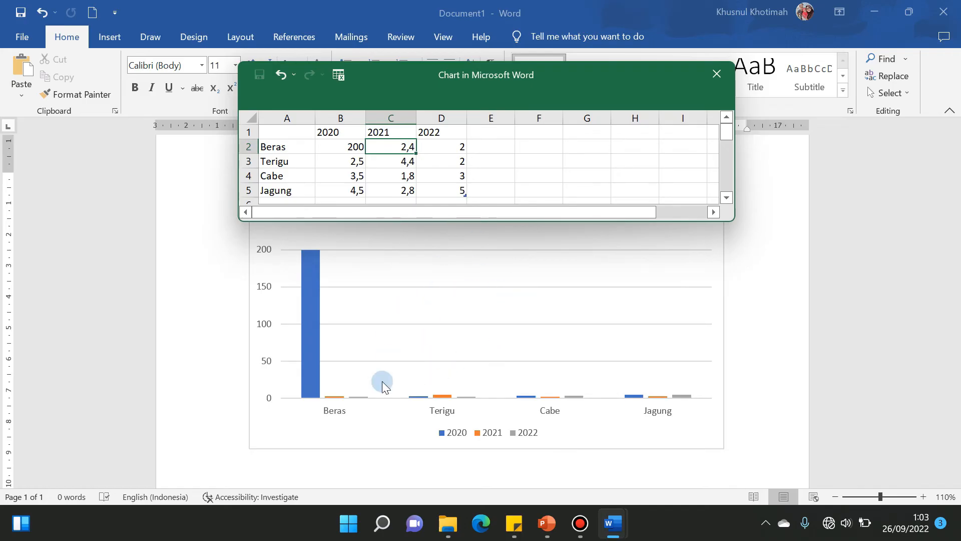
{"action": "type", "text": "210"}
{"action": "key", "text": "Tab"}
{"action": "type", "text": "22"}
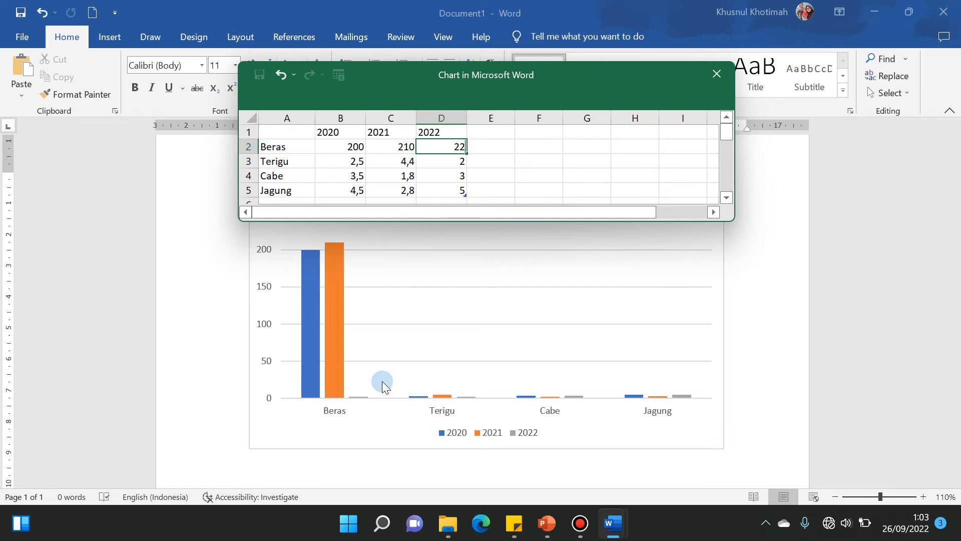
{"action": "key", "text": "Return"}
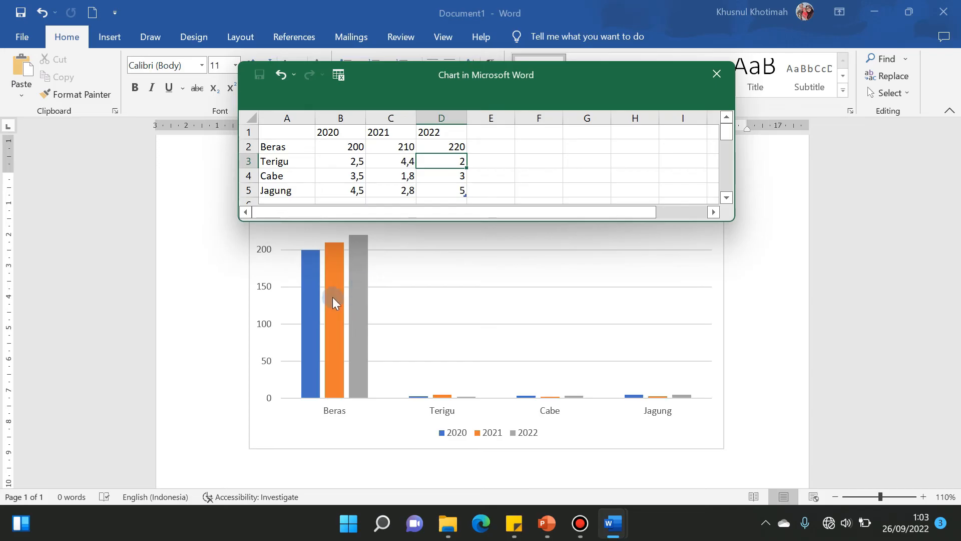
Set the Terigu values to 180 for 2020, 190 for 2021 and 200 for 2022
{"action": "left_click", "coordinate": [355, 165]}
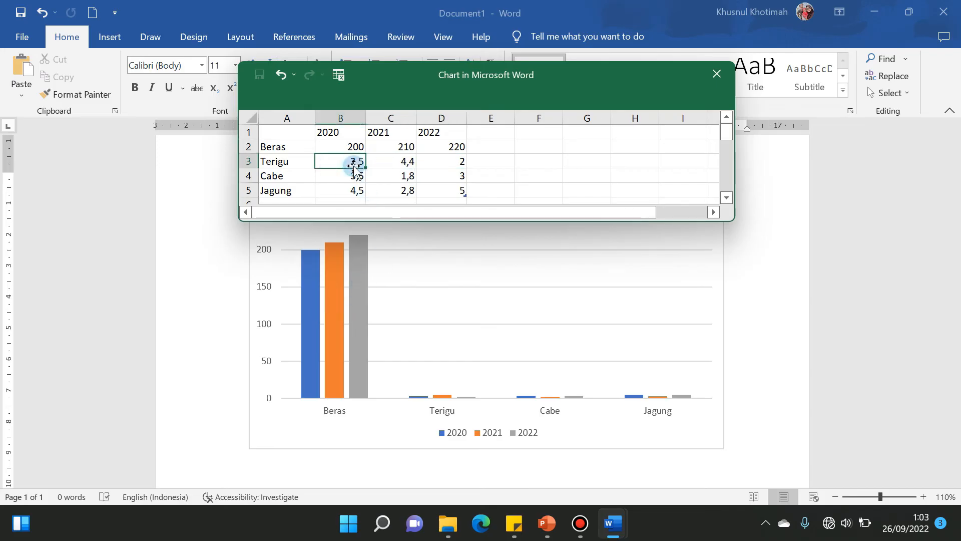
{"action": "type", "text": "180"}
{"action": "key", "text": "Tab"}
{"action": "type", "text": "190"}
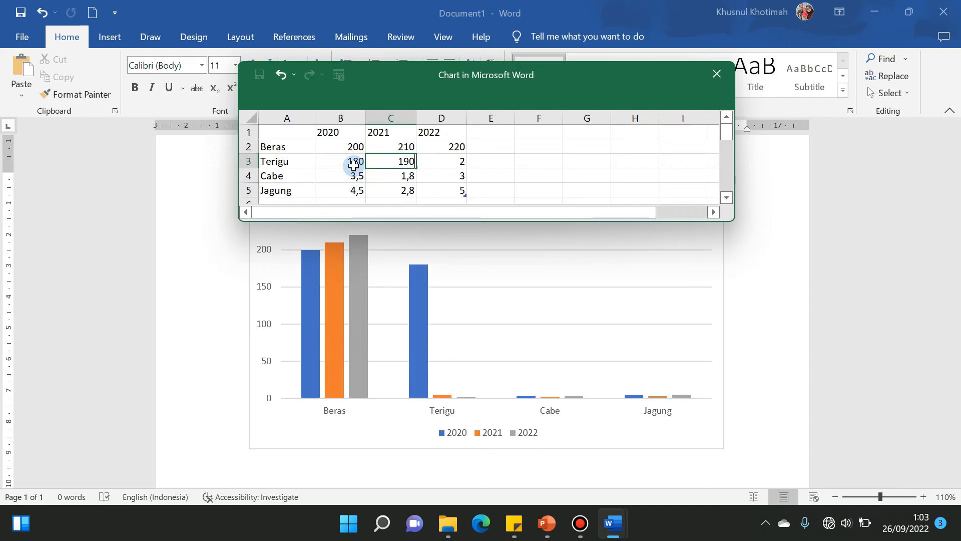
{"action": "key", "text": "Tab"}
{"action": "type", "text": "200"}
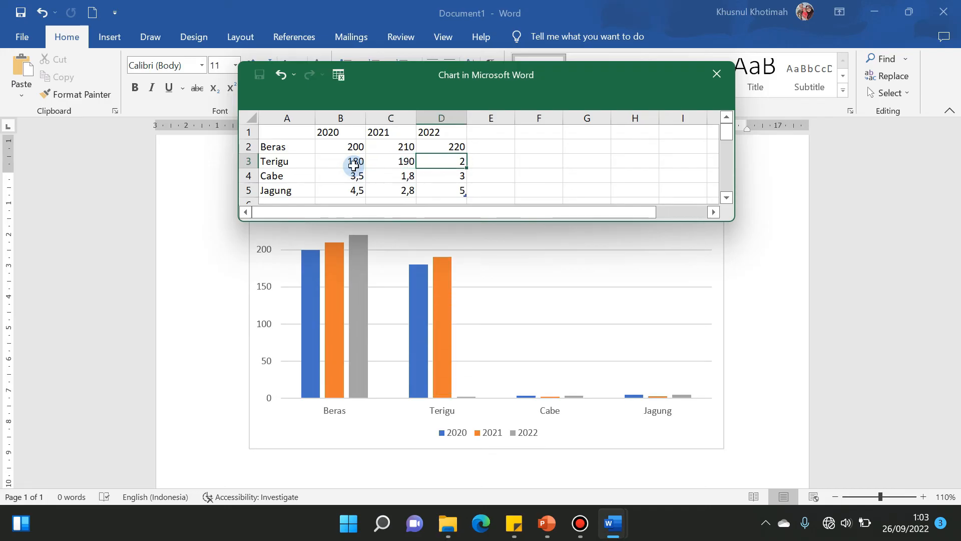
{"action": "key", "text": "Return"}
Set the Cabe values to 150 for 2020, 160 for 2021 and 170 for 2022
{"action": "left_click", "coordinate": [354, 172]}
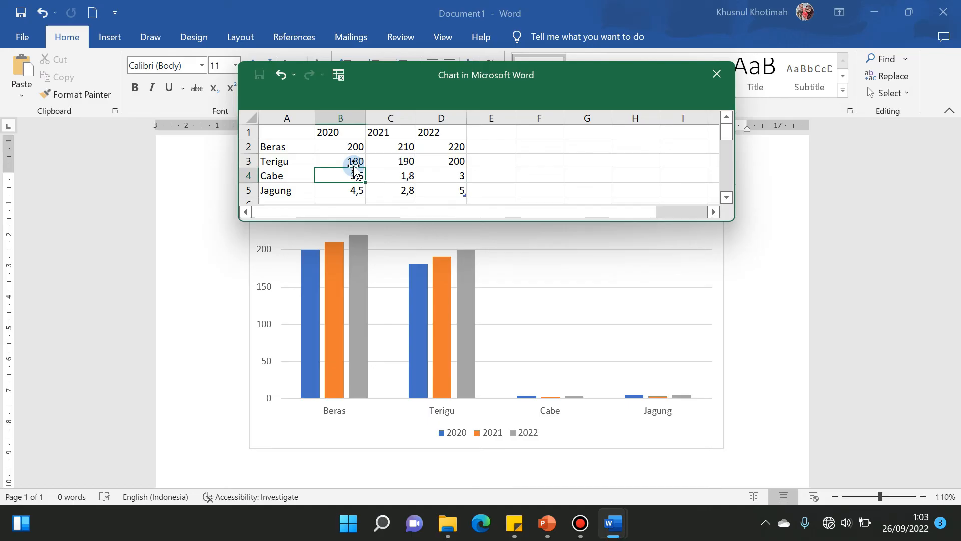
{"action": "type", "text": "150"}
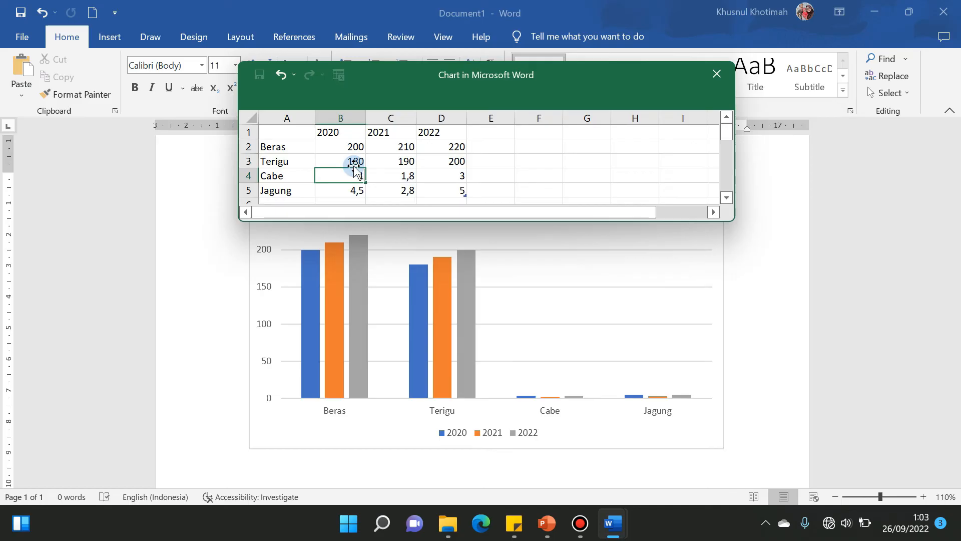
{"action": "key", "text": "Tab"}
{"action": "type", "text": "160"}
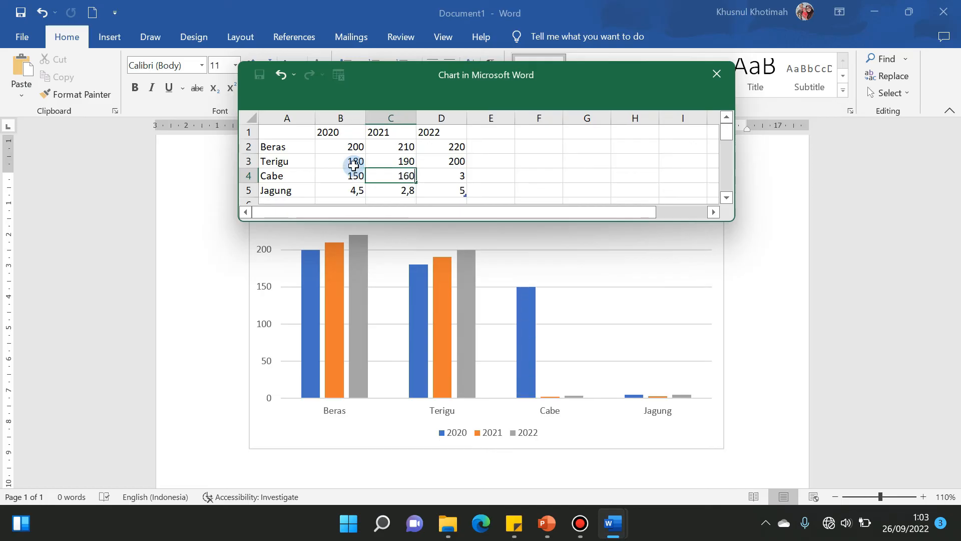
{"action": "key", "text": "Tab"}
{"action": "type", "text": "170"}
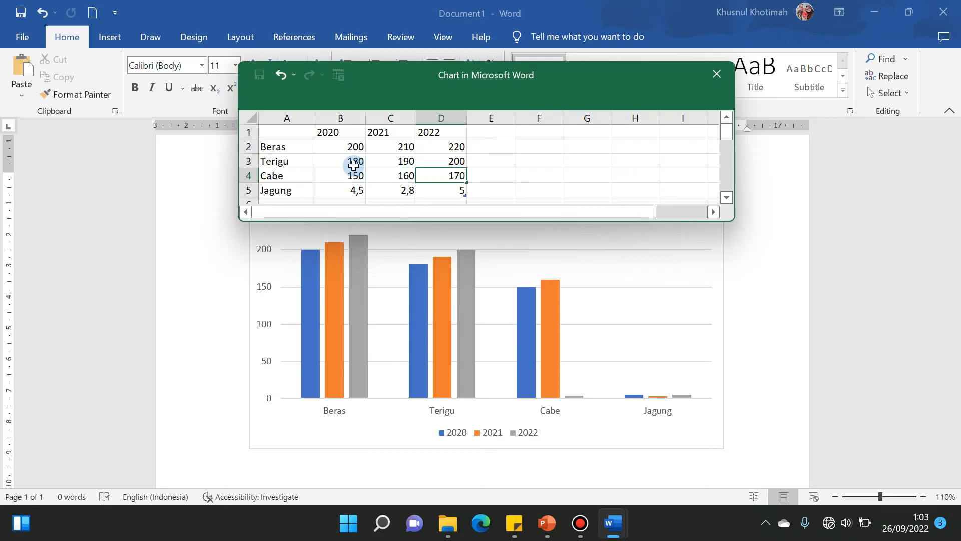
{"action": "key", "text": "Return"}
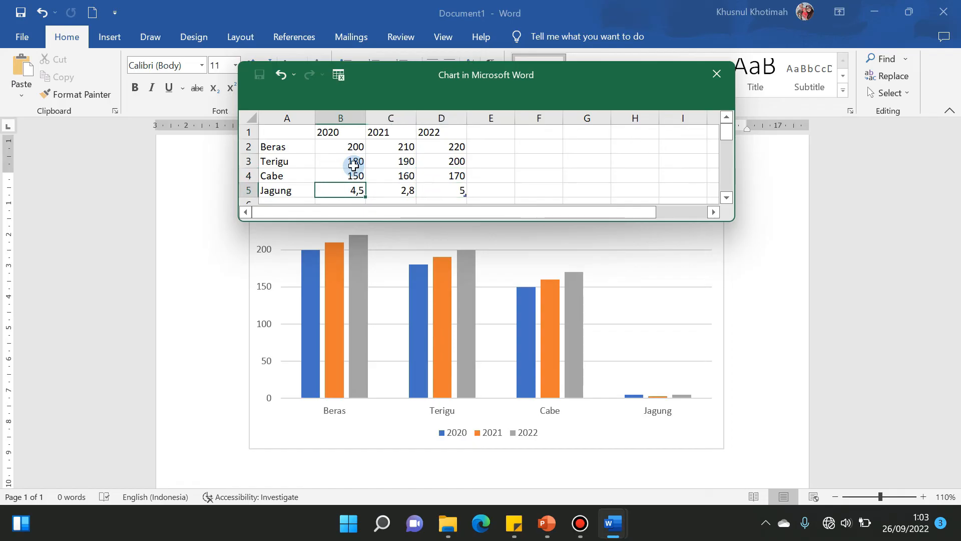
Set the Jagung values to 160 for 2020, 170 for 2021 and 180 for 2022, and close the chart's data sheet
{"action": "type", "text": "160"}
{"action": "key", "text": "Tab"}
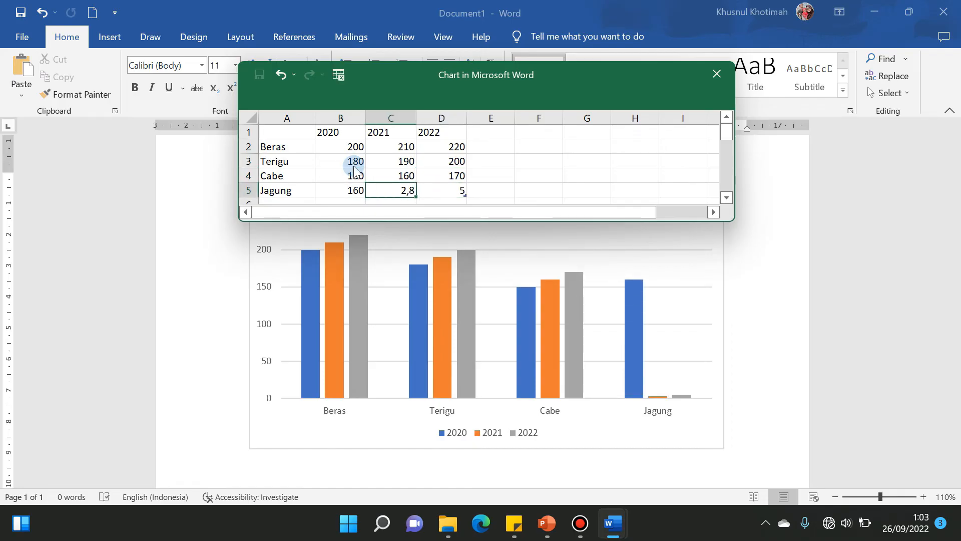
{"action": "type", "text": "170"}
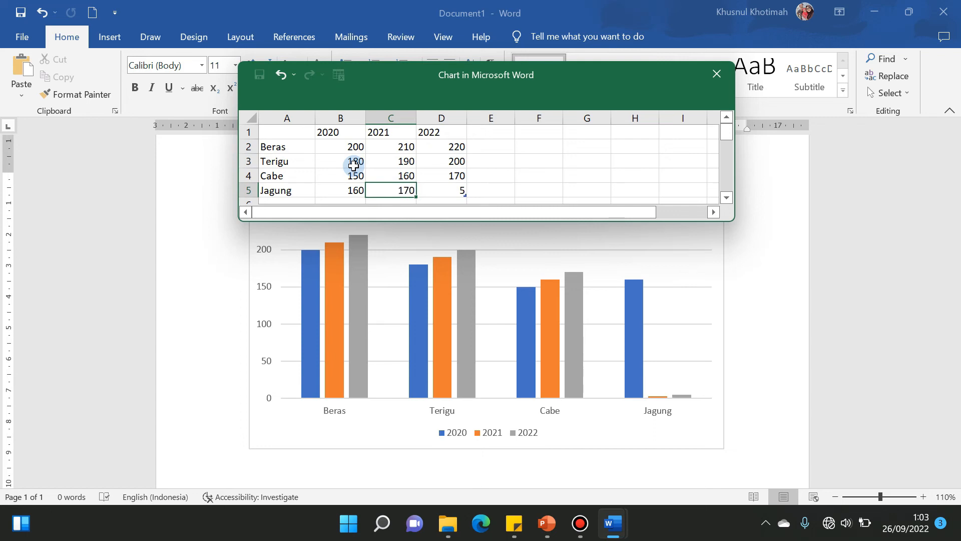
{"action": "key", "text": "Tab"}
{"action": "type", "text": "1"}
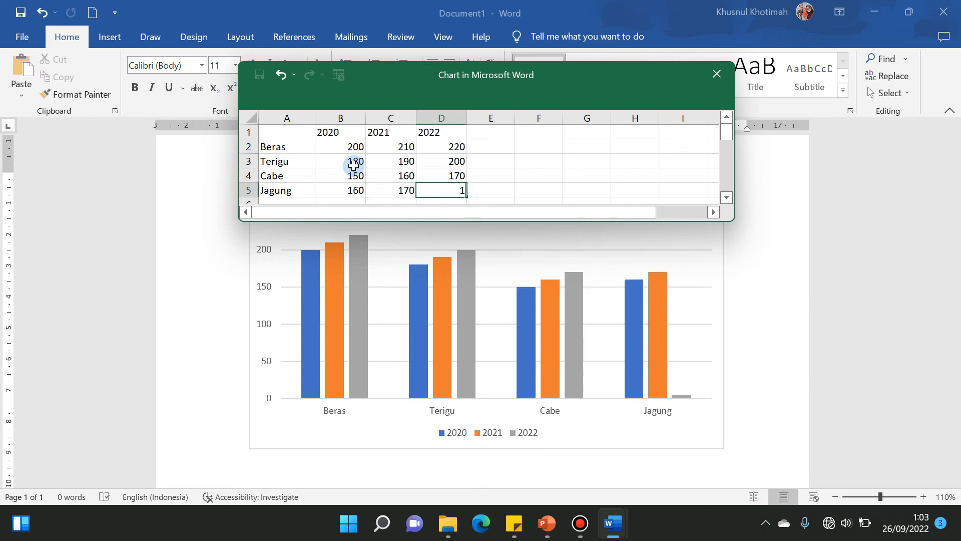
{"action": "type", "text": "80"}
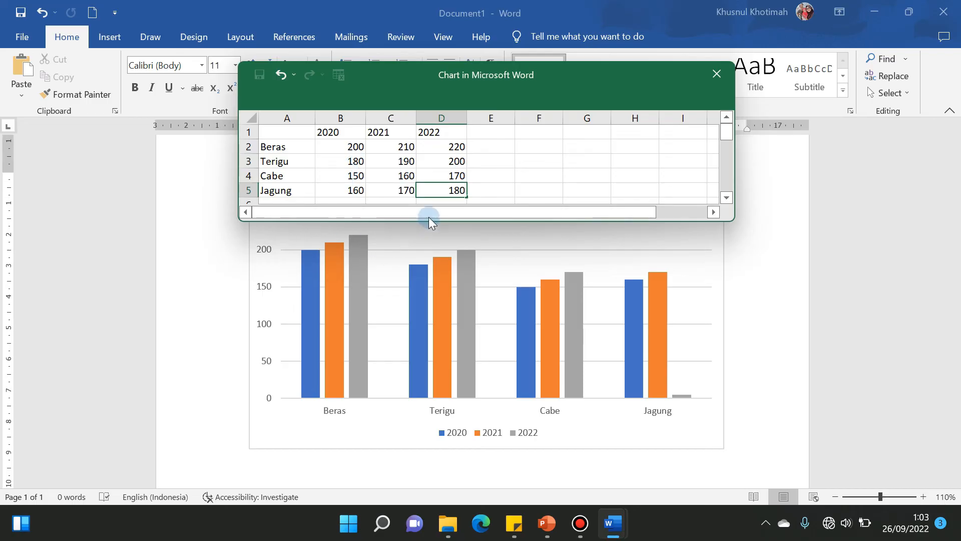
{"action": "left_click", "coordinate": [536, 173]}
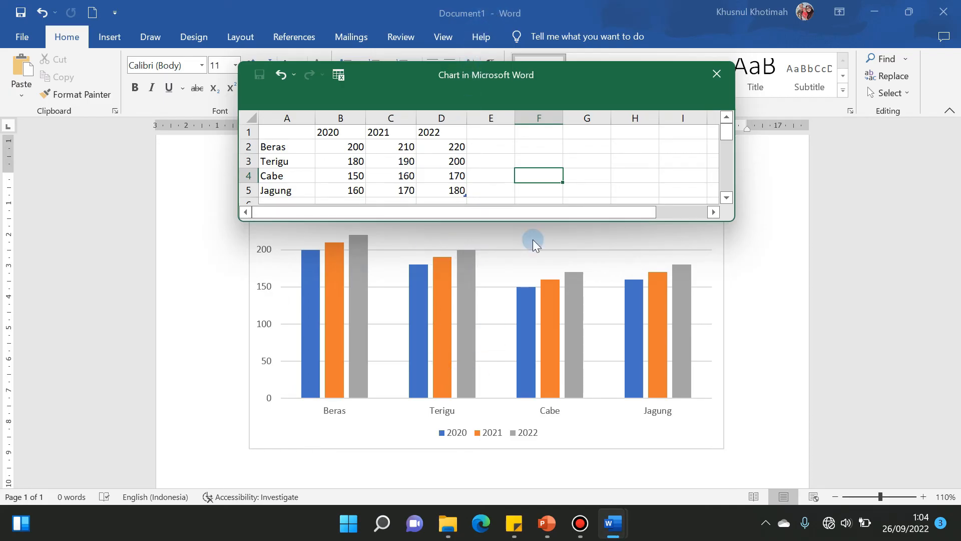
{"action": "left_click", "coordinate": [717, 74]}
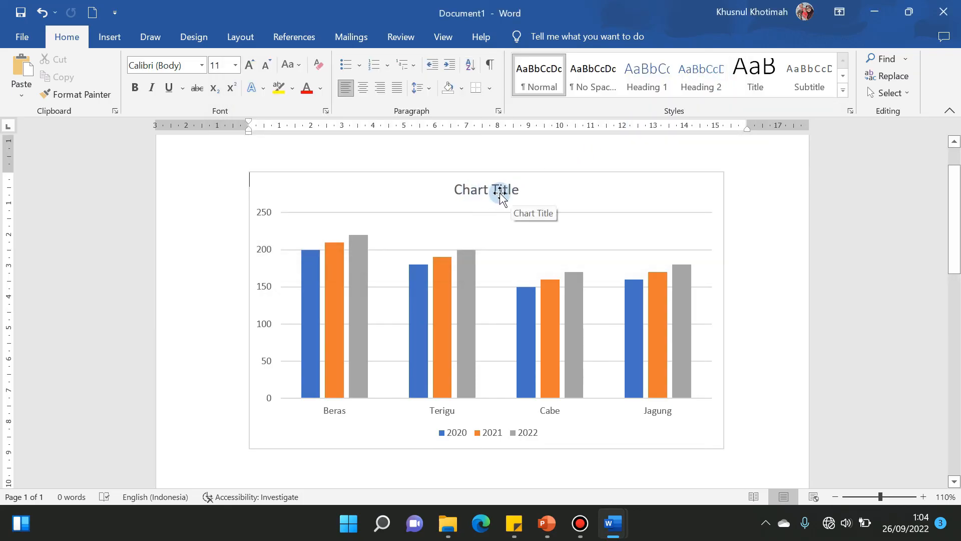
Replace the chart title with "Jumlah Panen Komoditas 2020 - 2022"
{"action": "double_click", "coordinate": [493, 190]}
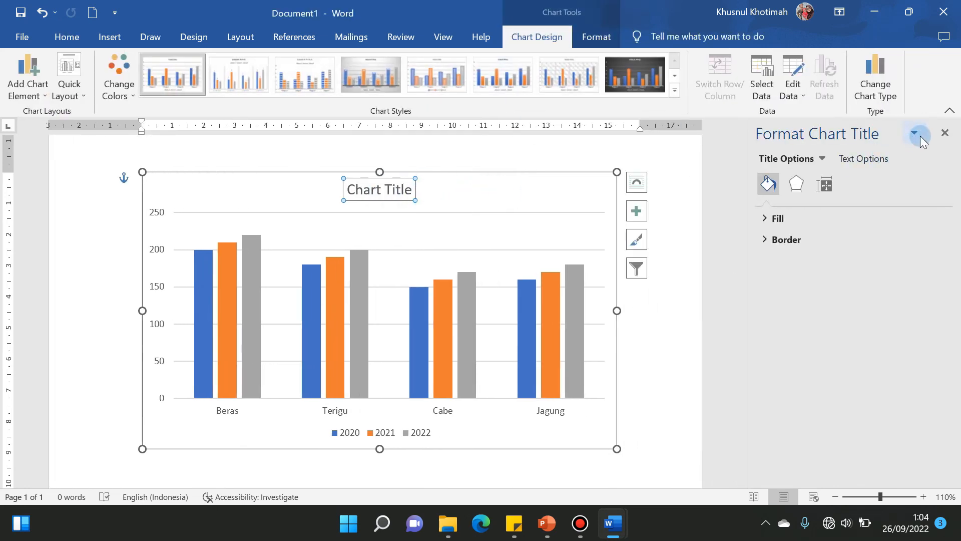
{"action": "left_click", "coordinate": [945, 133]}
{"action": "double_click", "coordinate": [493, 191]}
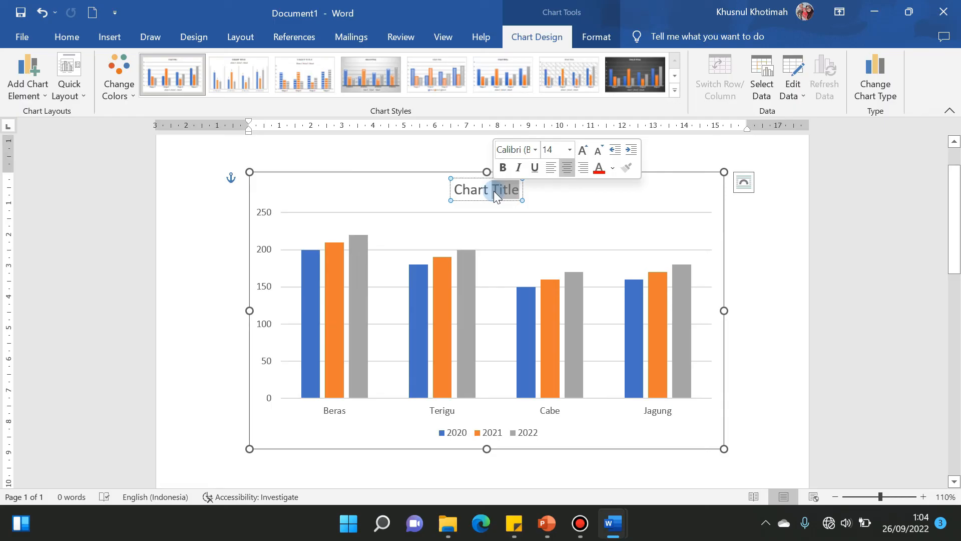
{"action": "key", "text": "BackSpace"}
{"action": "key", "text": "BackSpace"}
{"action": "key", "text": "BackSpace"}
{"action": "key", "text": "BackSpace"}
{"action": "key", "text": "BackSpace"}
{"action": "key", "text": "BackSpace"}
{"action": "key", "text": "BackSpace"}
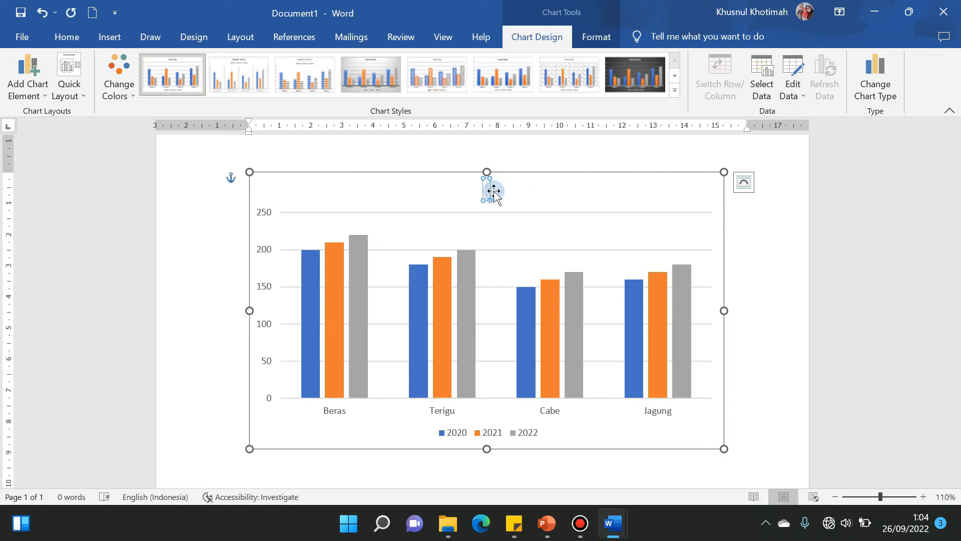
{"action": "type", "text": "Juml"}
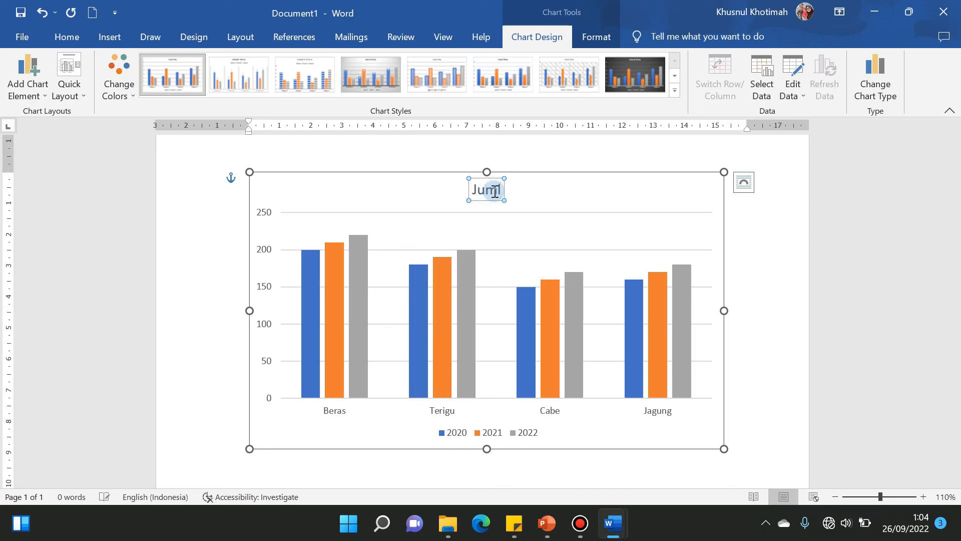
{"action": "type", "text": "ah Panen"}
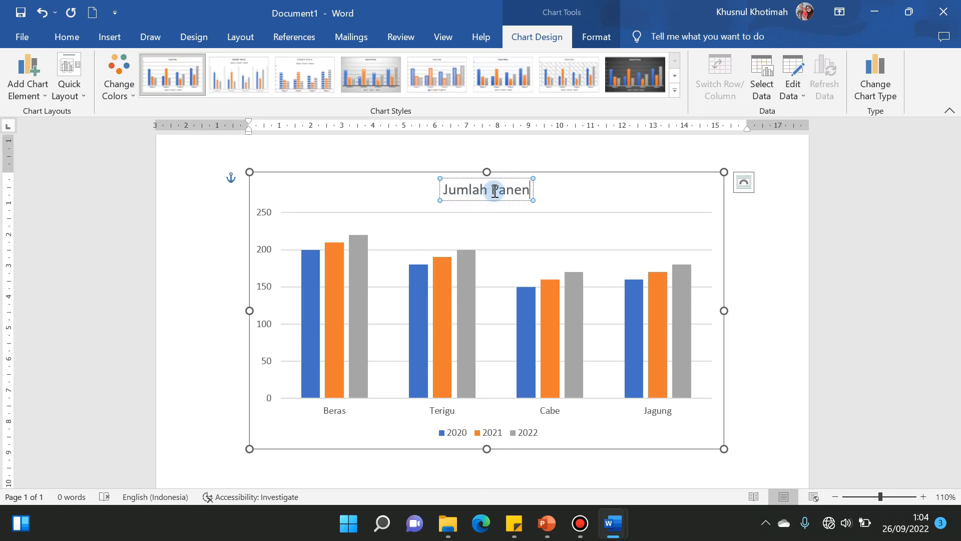
{"action": "type", "text": " Komod"}
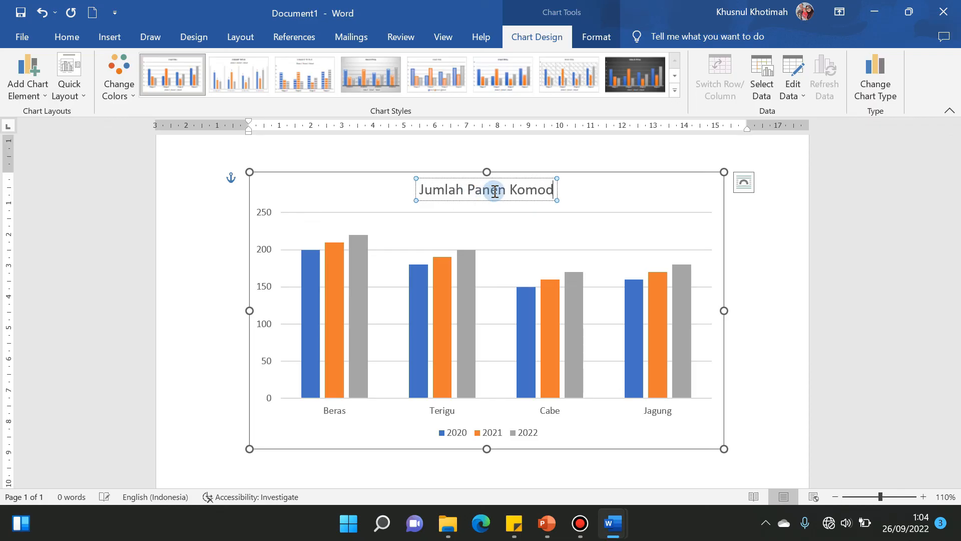
{"action": "type", "text": "itas 20"}
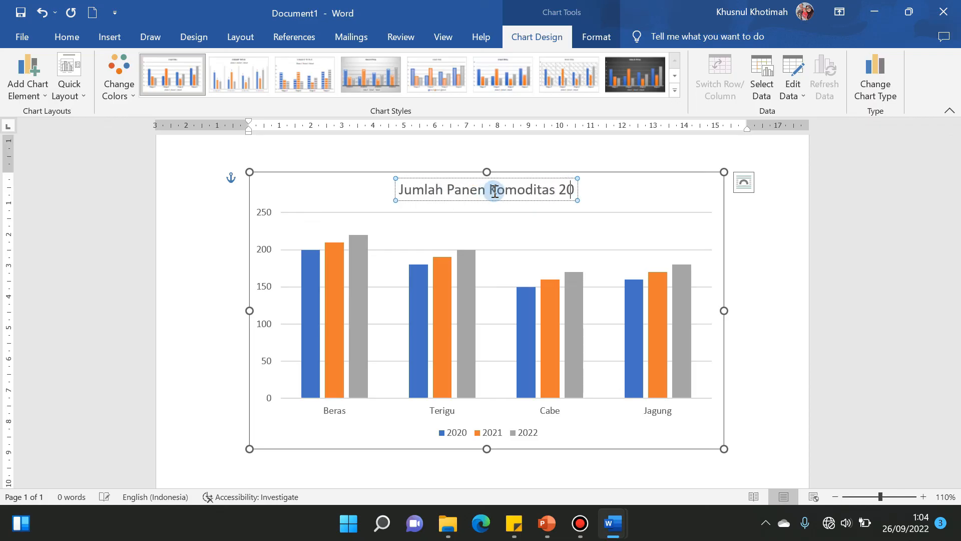
{"action": "type", "text": "20"}
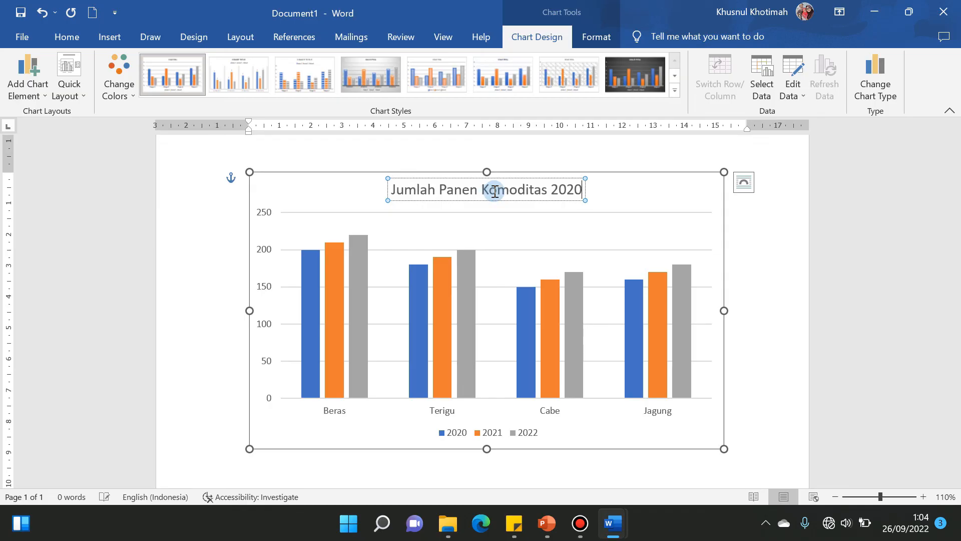
{"action": "type", "text": " - 2022"}
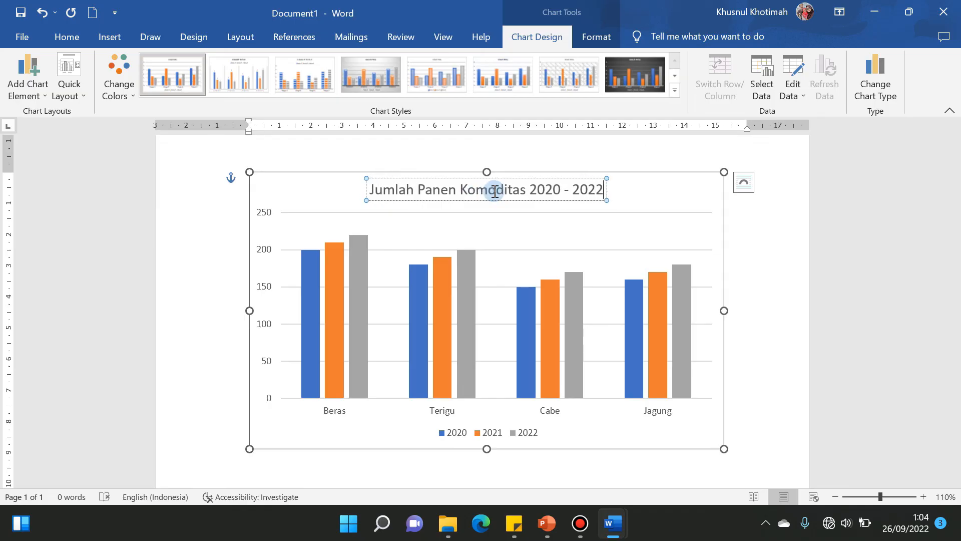
{"action": "left_click", "coordinate": [747, 279]}
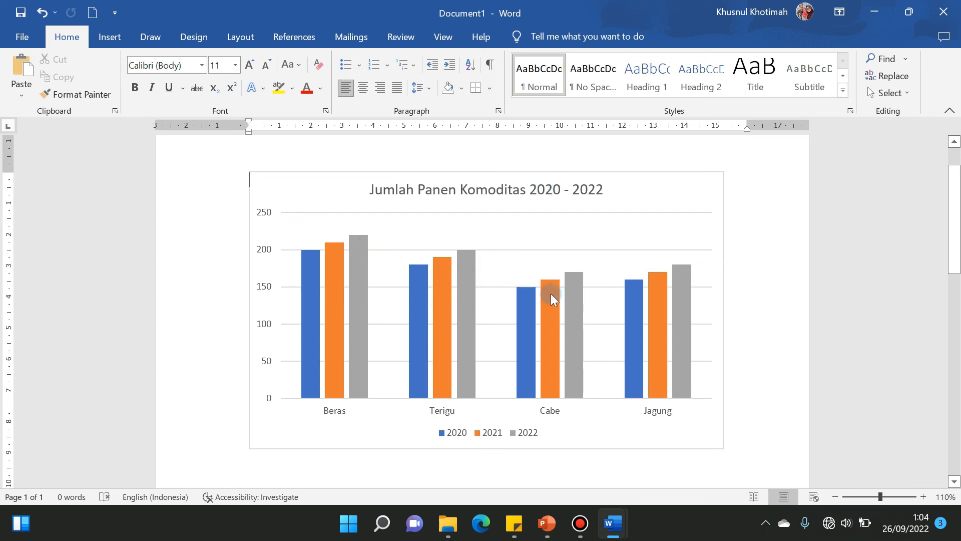
Reopen the chart's data sheet, set the 2020 value for Terigu to 150, and close the sheet
{"action": "left_click", "coordinate": [467, 251]}
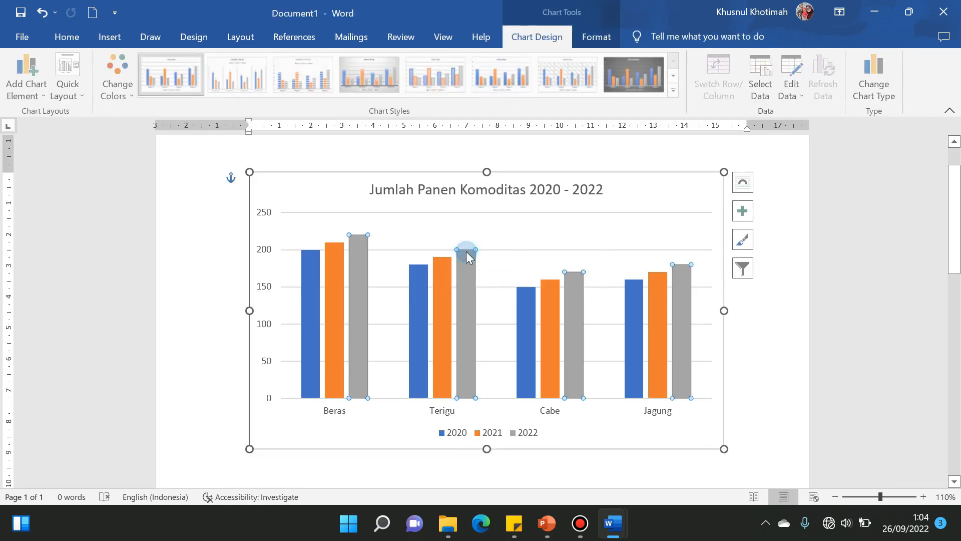
{"action": "right_click", "coordinate": [481, 215]}
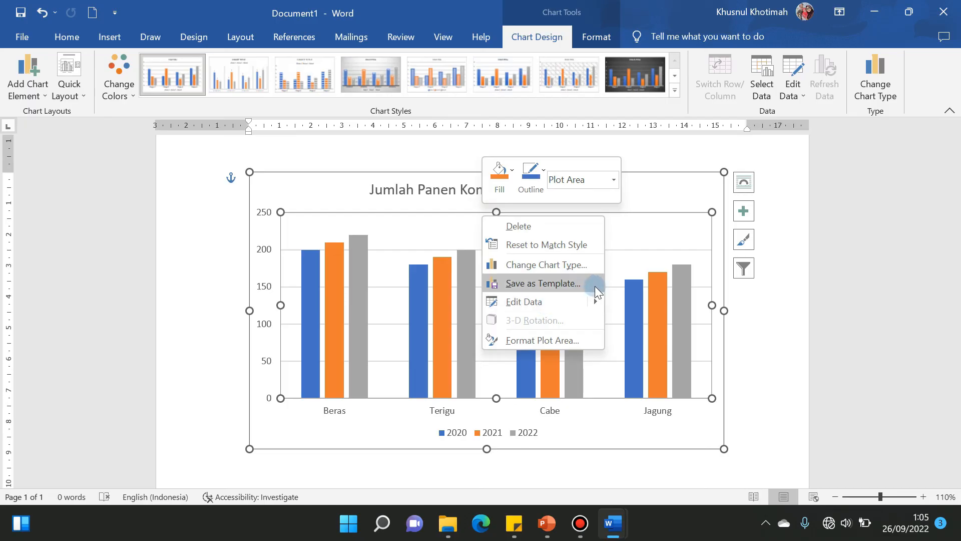
{"action": "left_click", "coordinate": [597, 300]}
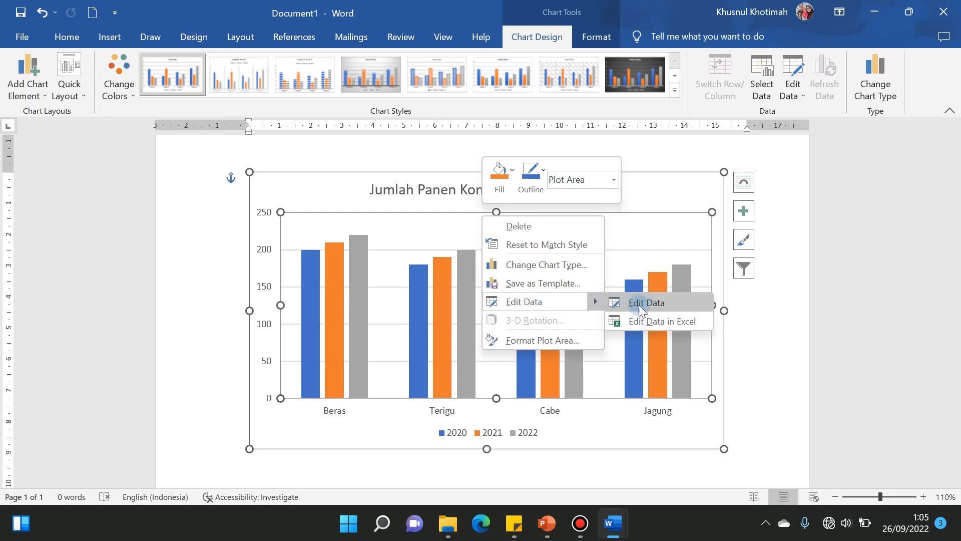
{"action": "left_click", "coordinate": [668, 304]}
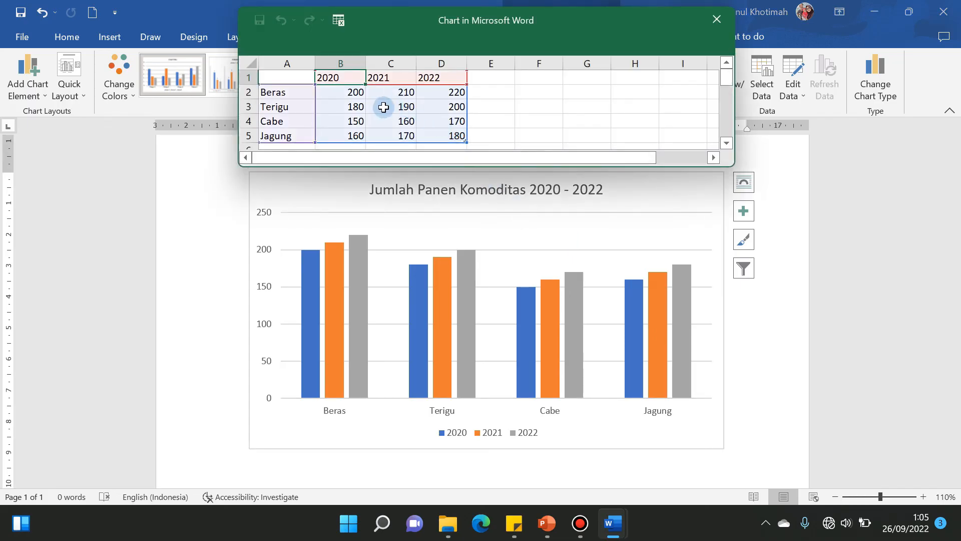
{"action": "left_click", "coordinate": [349, 110]}
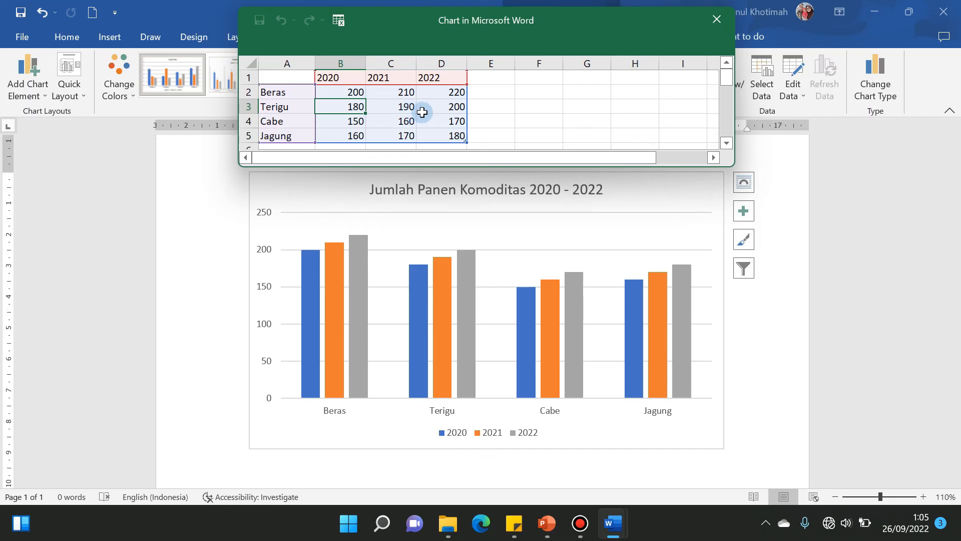
{"action": "key", "text": "Delete"}
{"action": "type", "text": "1"}
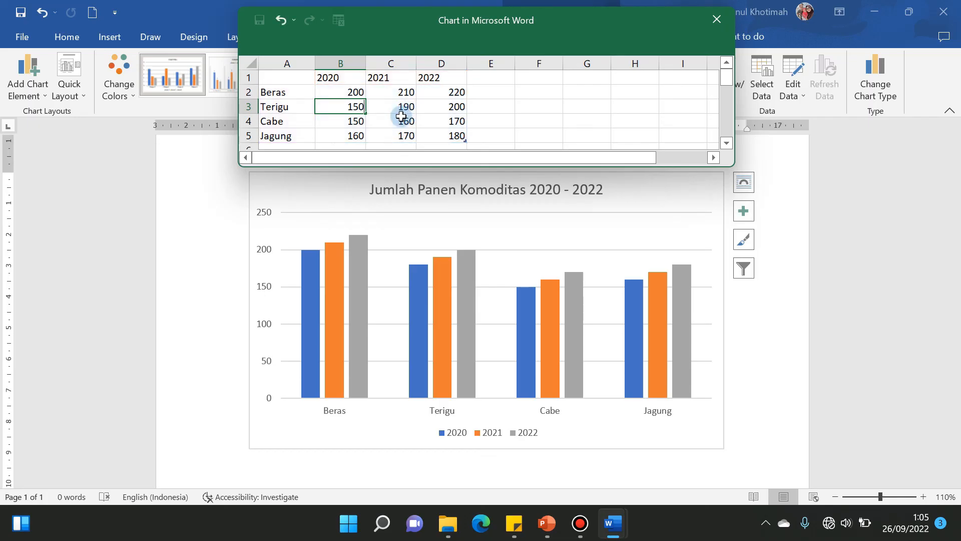
{"action": "key", "text": "Return"}
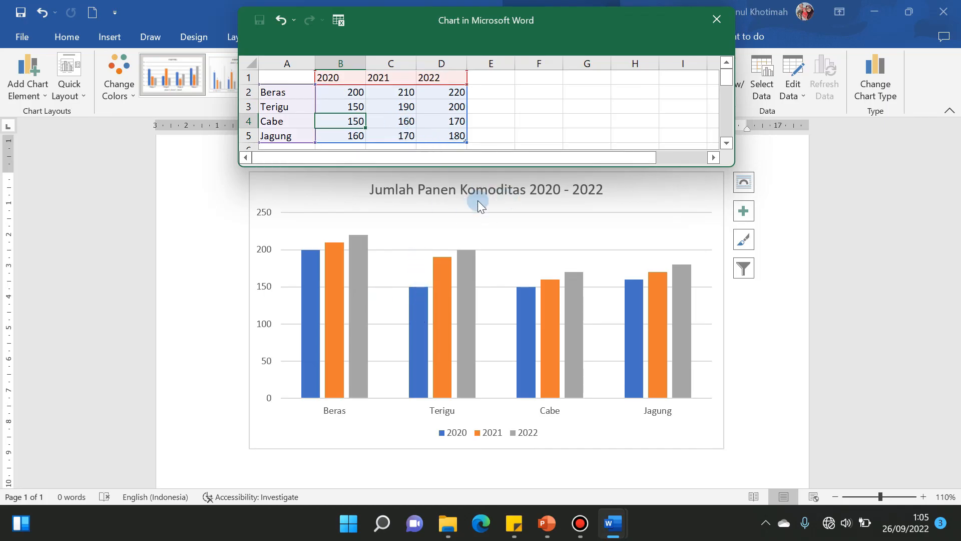
{"action": "left_click", "coordinate": [711, 24]}
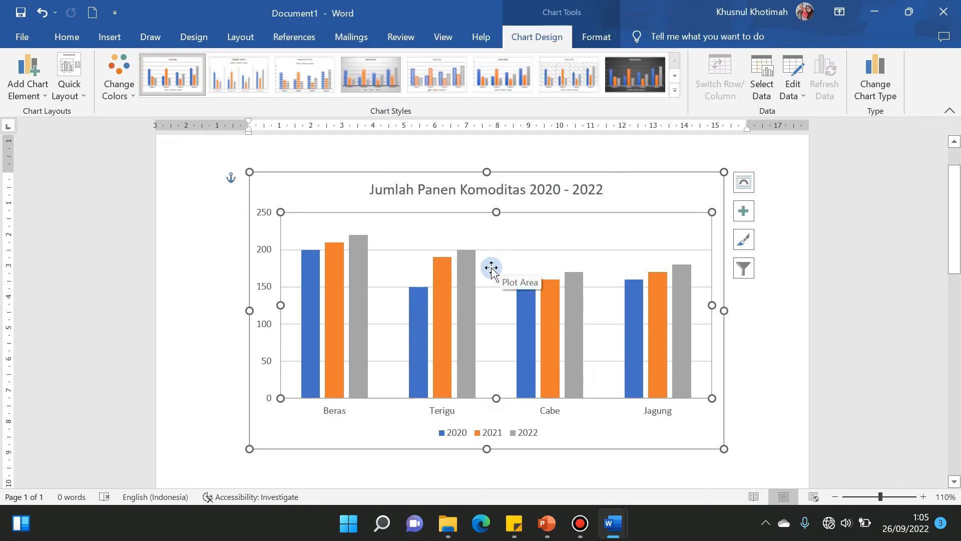
{"action": "mouse_move", "coordinate": [534, 345]}
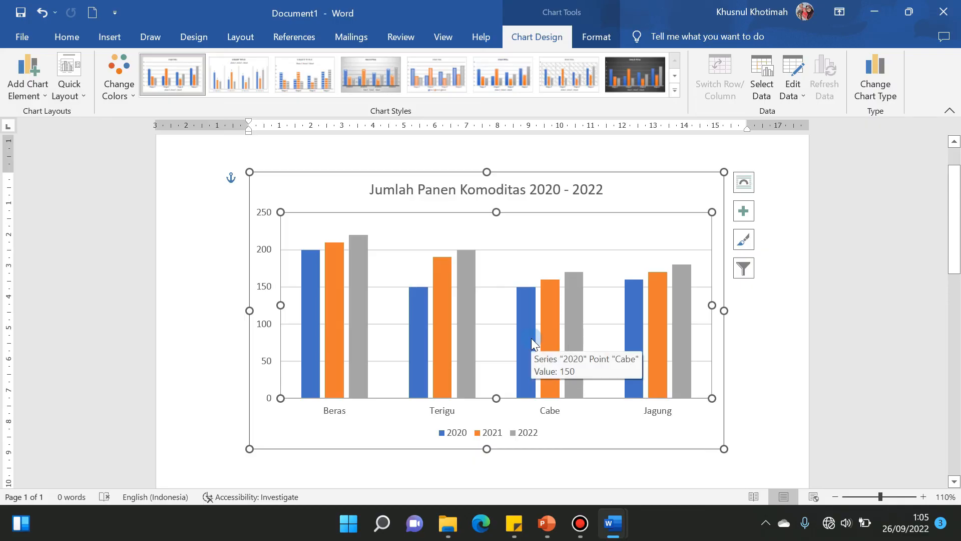